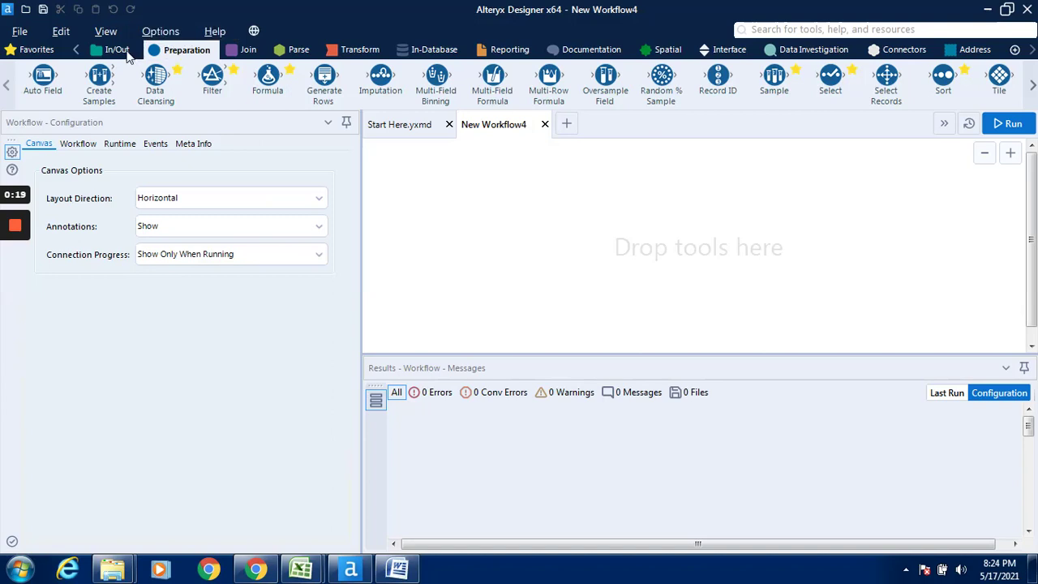
Place an Input Data tool on the empty canvas and choose the Coffee chain sales Excel workbook as its file source
click(122, 50)
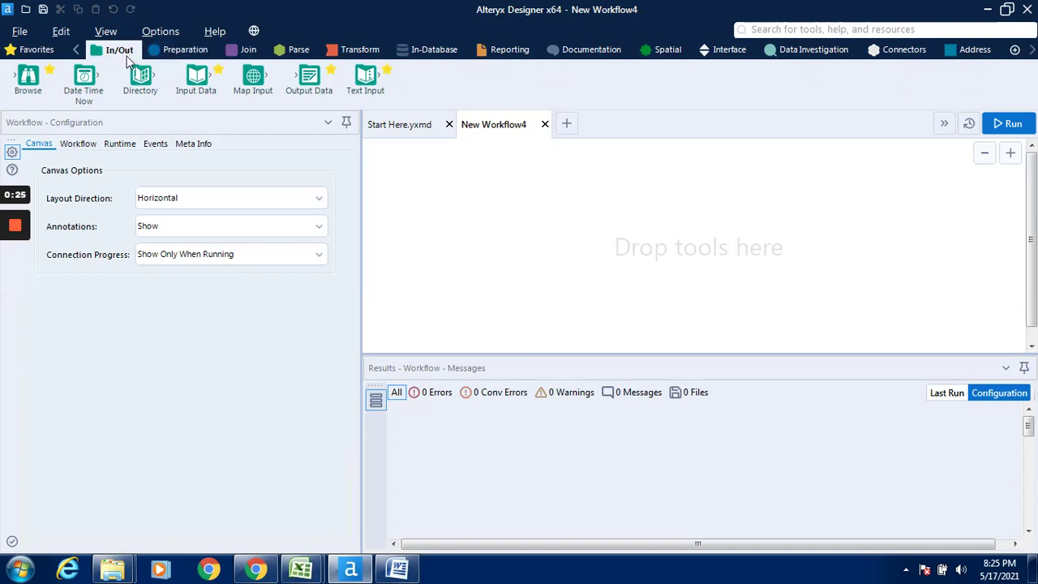
drag(195, 75, 433, 210)
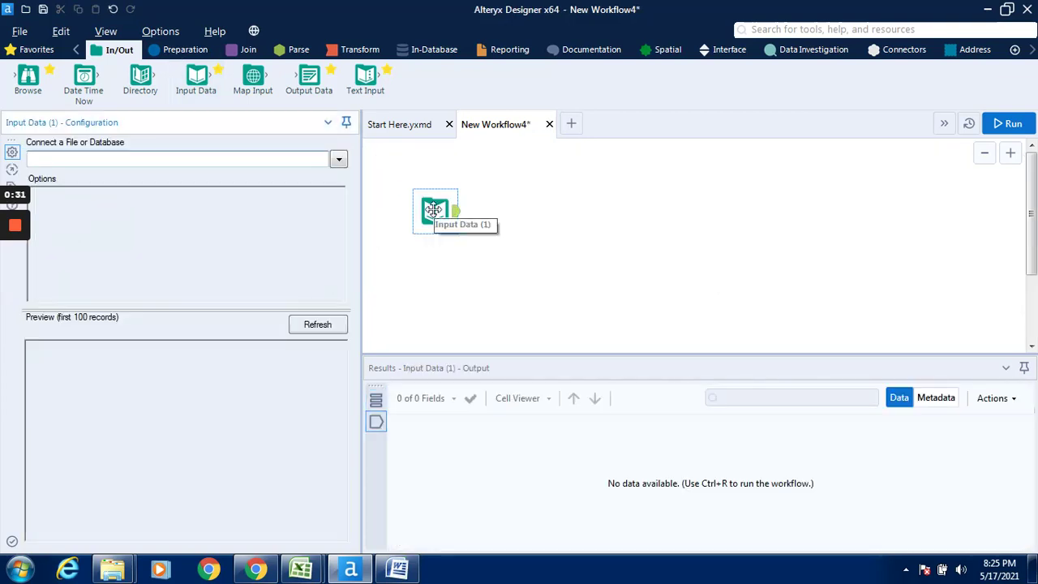
click(339, 159)
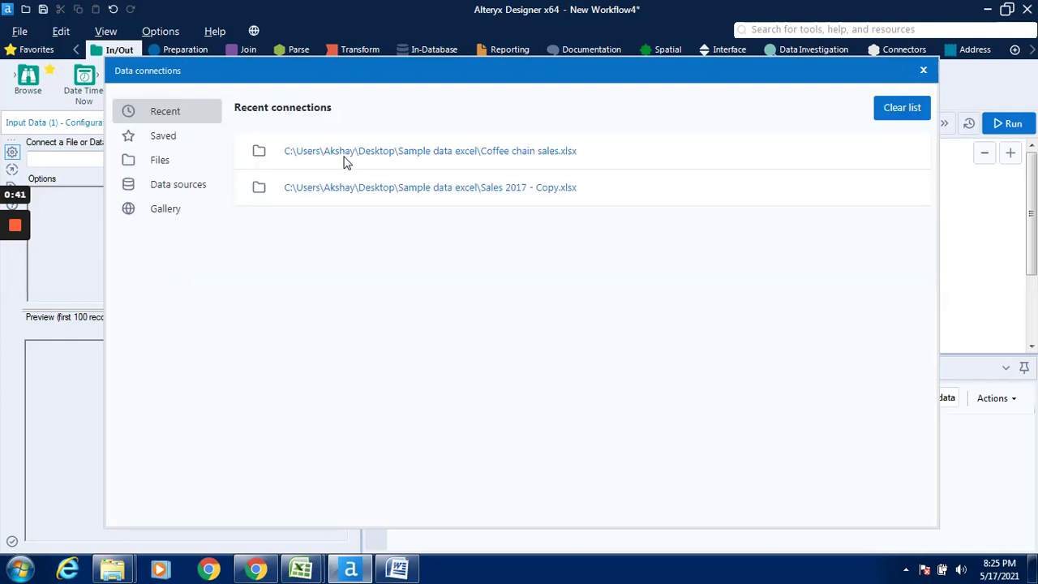
click(180, 162)
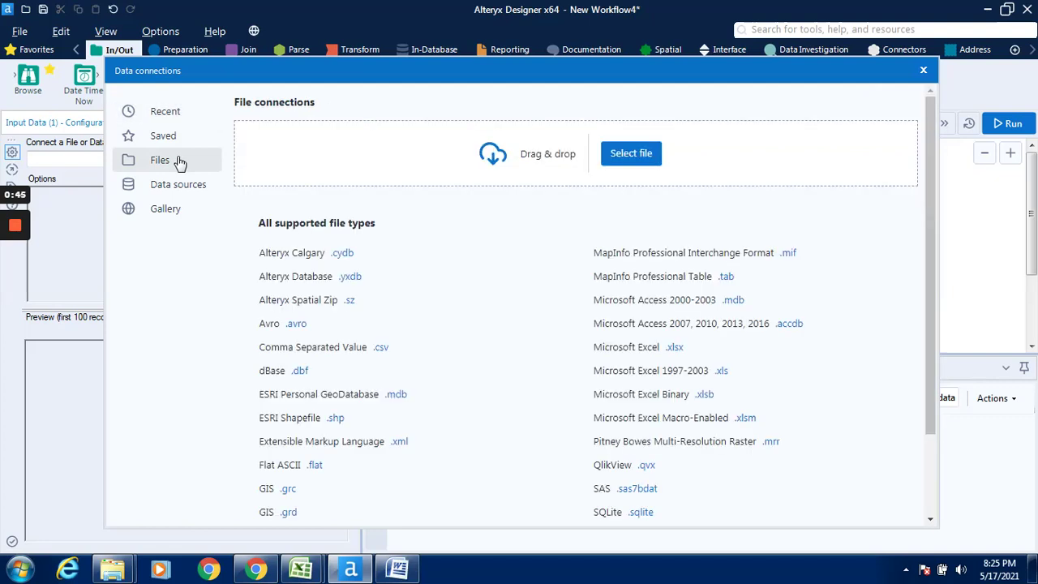
click(612, 159)
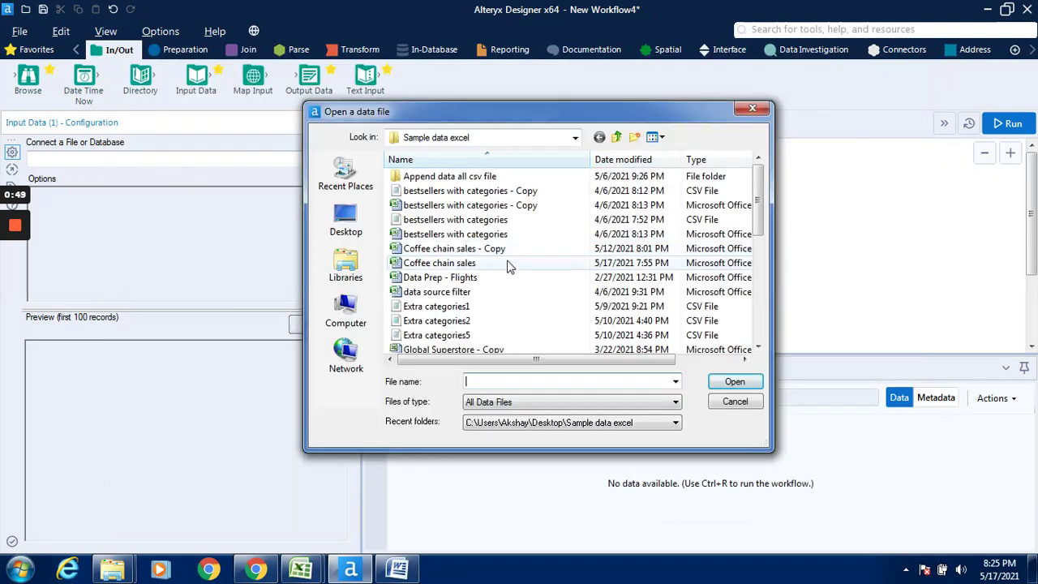
click(508, 264)
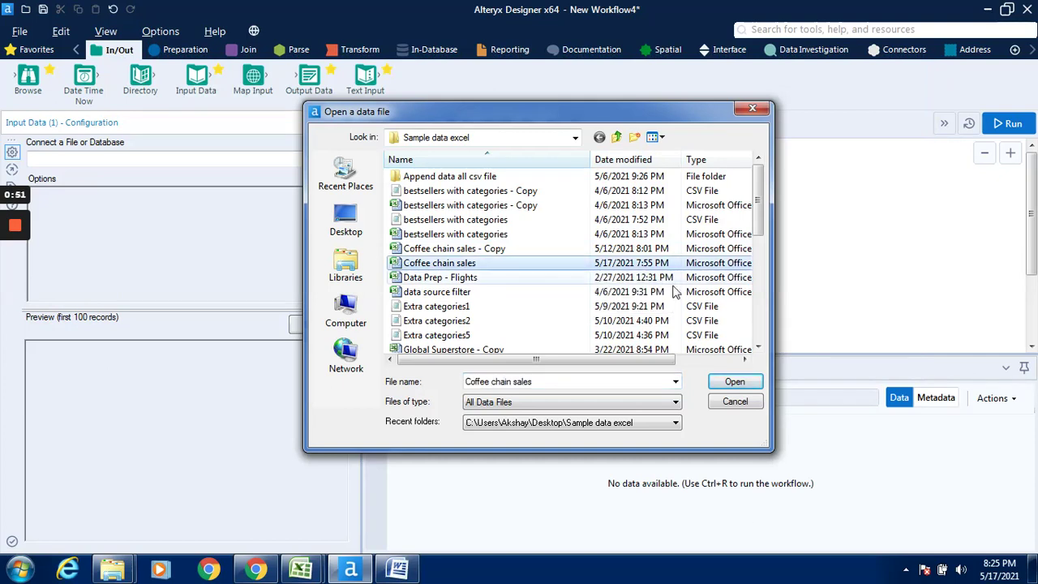
click(734, 382)
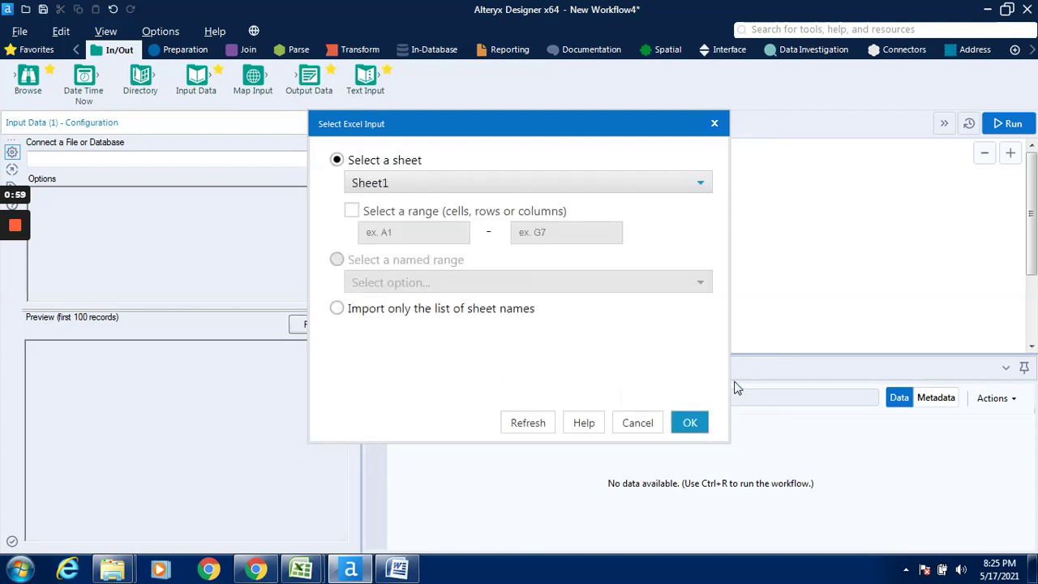
Import Sheet1 of the Coffee chain sales workbook into the Input Data tool
click(703, 183)
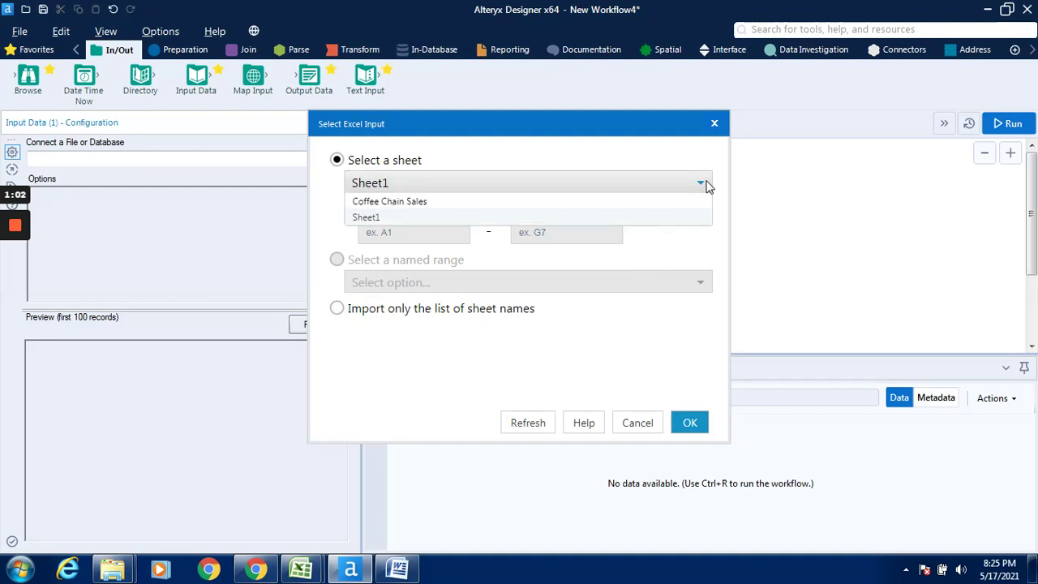
click(650, 218)
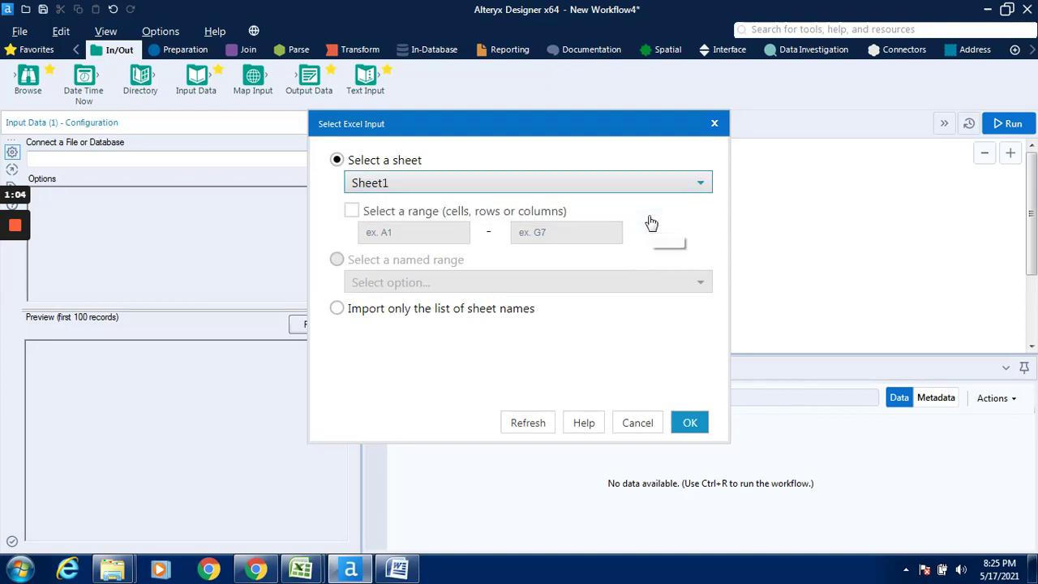
click(690, 422)
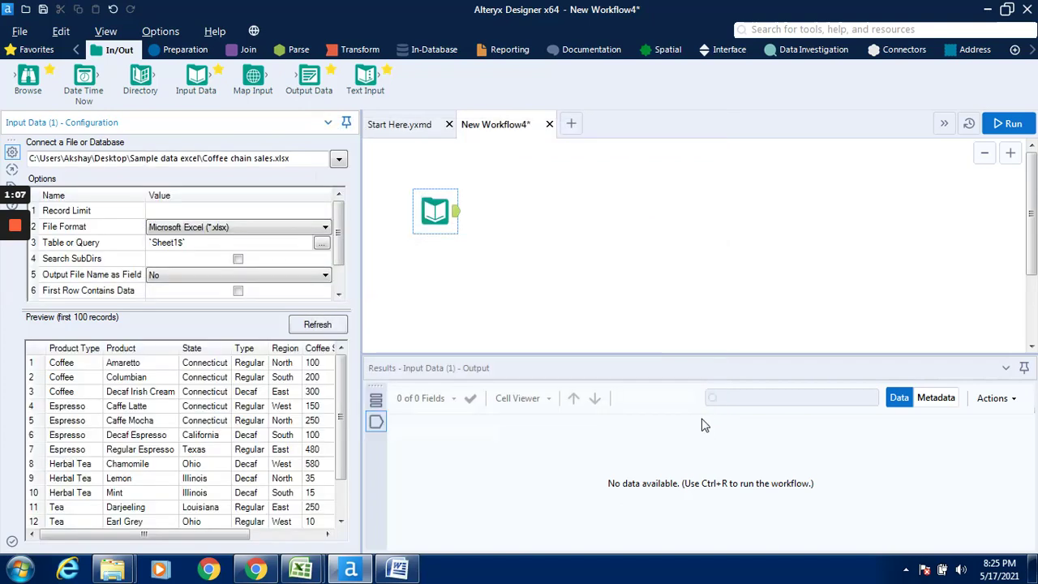
Run the workflow and check the Input Data tool's output records
click(1012, 125)
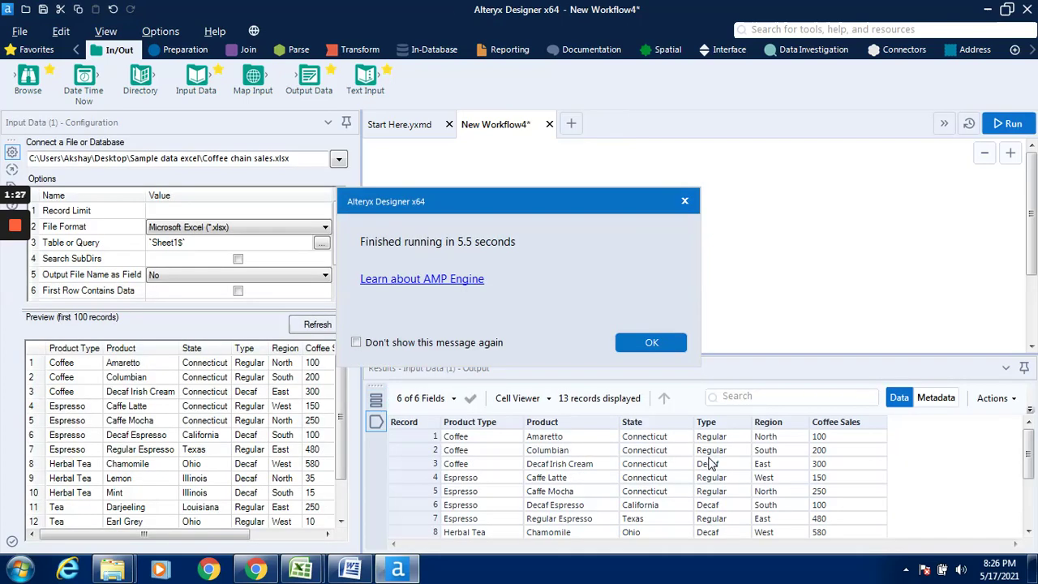
click(637, 342)
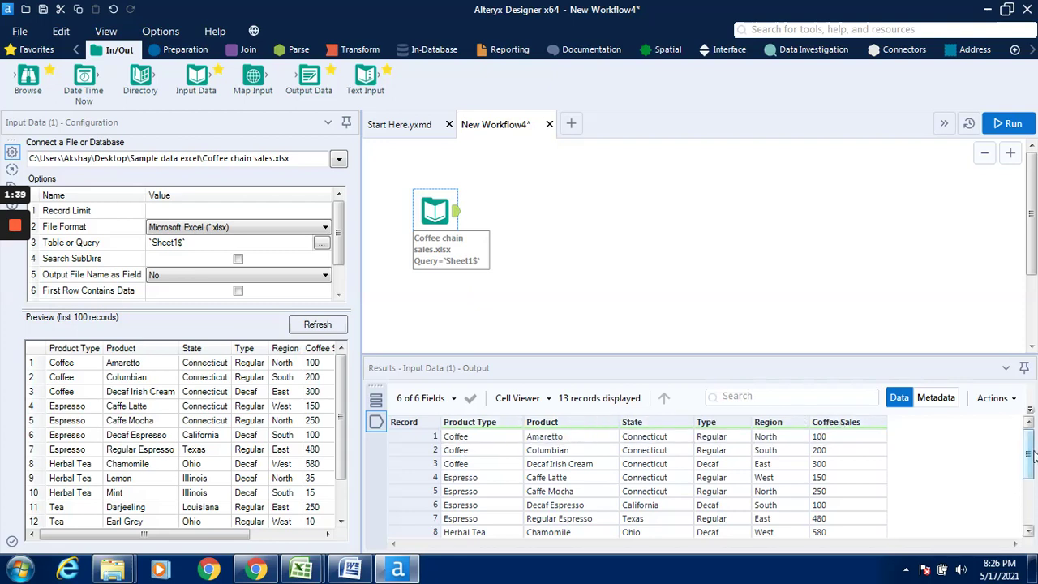
mouse_move(1032, 457)
mouse_down()
mouse_move(1031, 507)
mouse_move(1031, 455)
mouse_up()
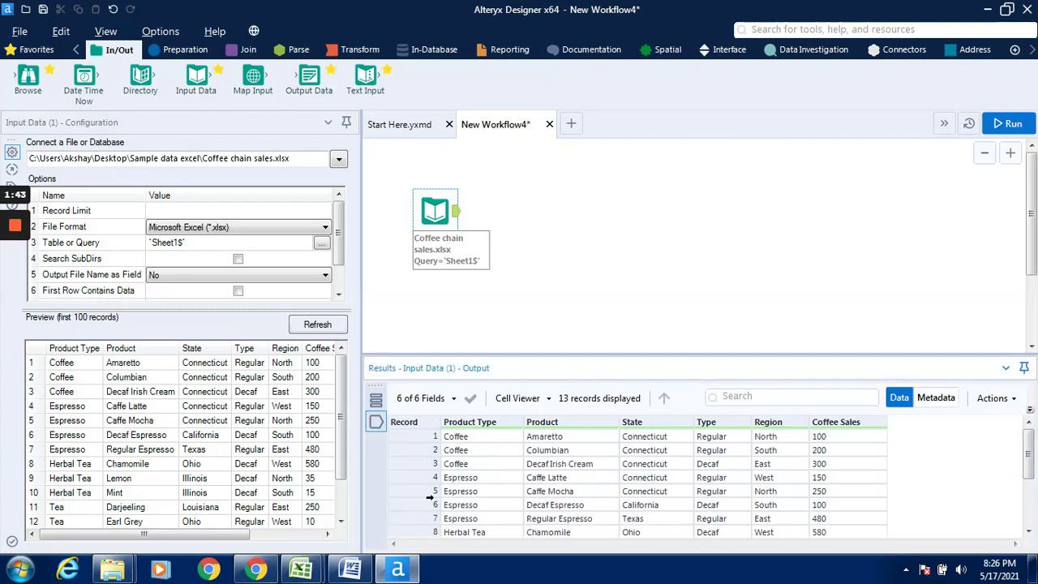
Switch to the Coffee chain sales workbook in Excel to compare the source data, and return to Alteryx Designer
mouse_move(313, 572)
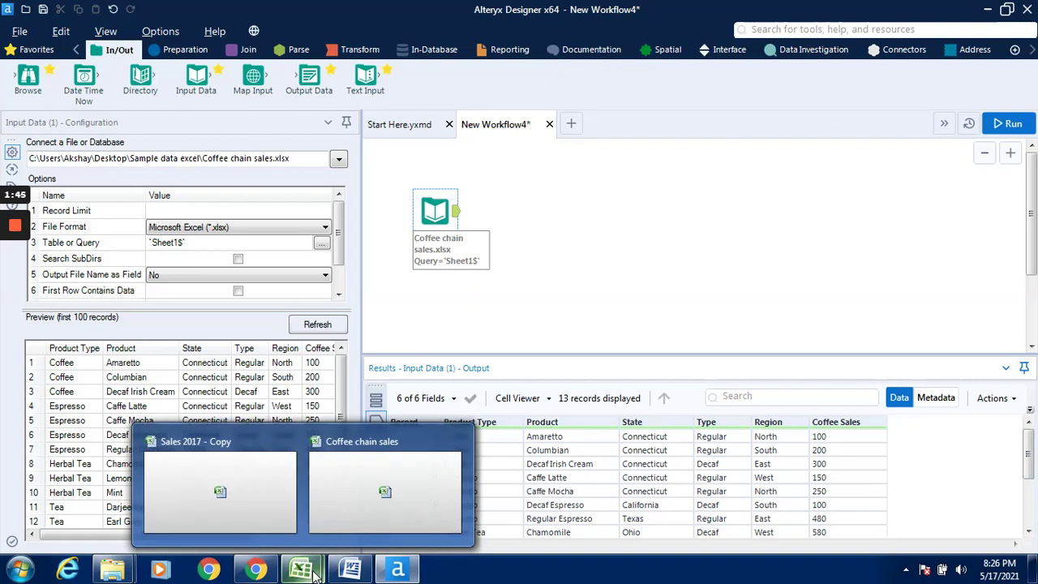
click(351, 502)
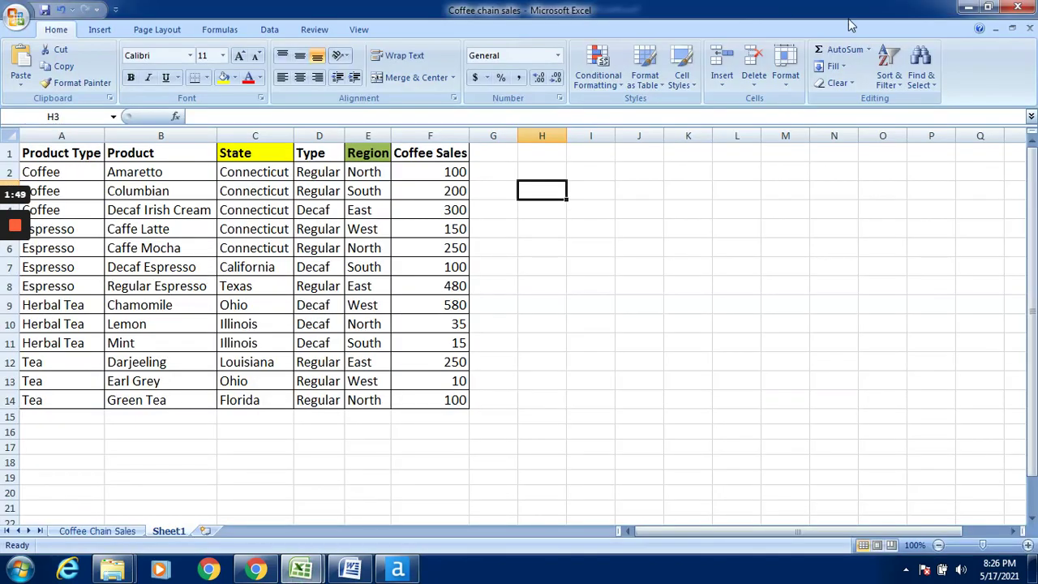
click(963, 8)
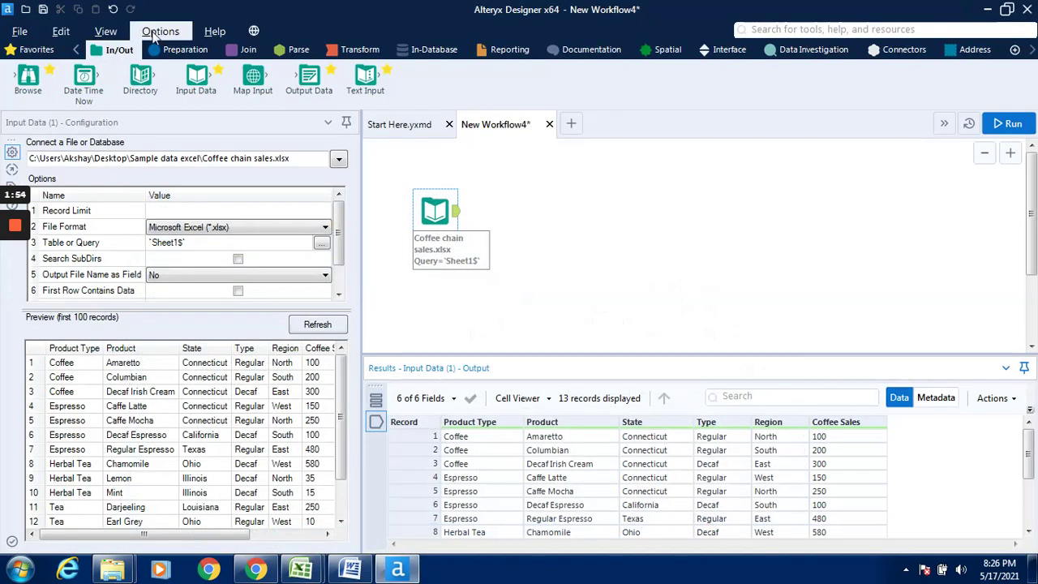
Place a Formula tool to the right of the Input Data tool, connected to its output
click(170, 52)
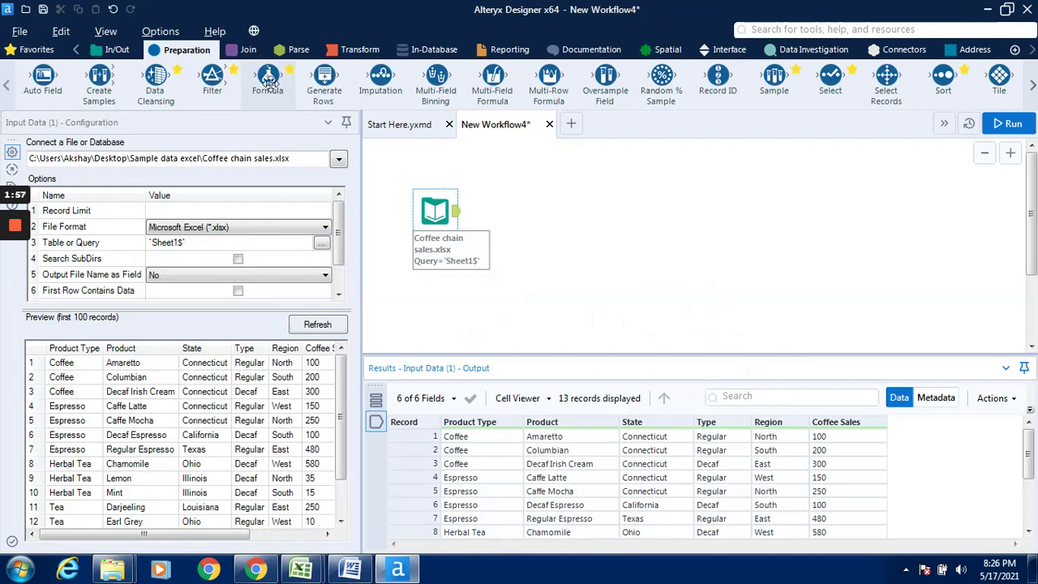
drag(270, 82, 542, 205)
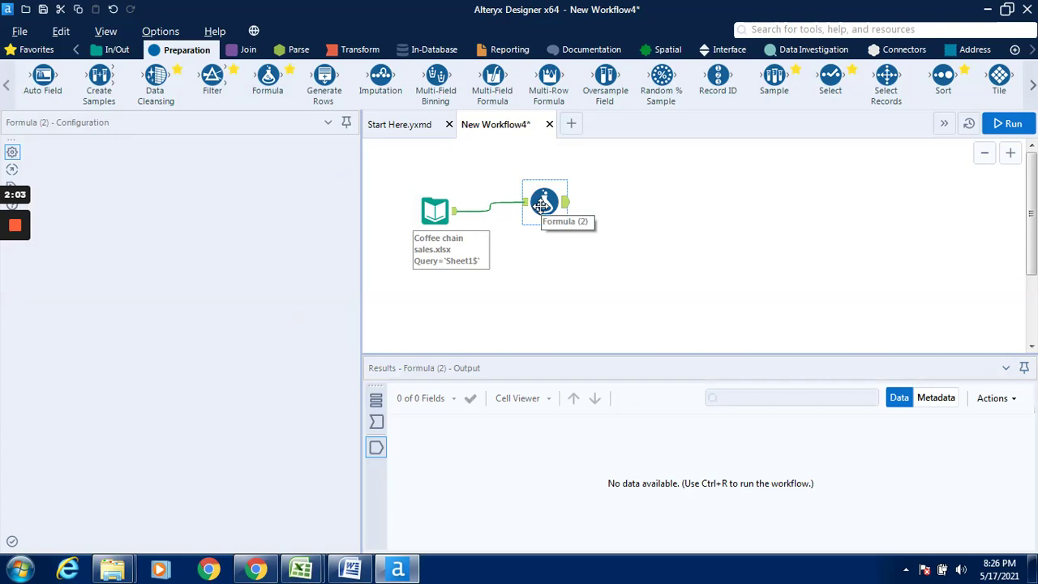
mouse_move(541, 206)
mouse_down()
mouse_move(572, 206)
mouse_move(553, 209)
mouse_up()
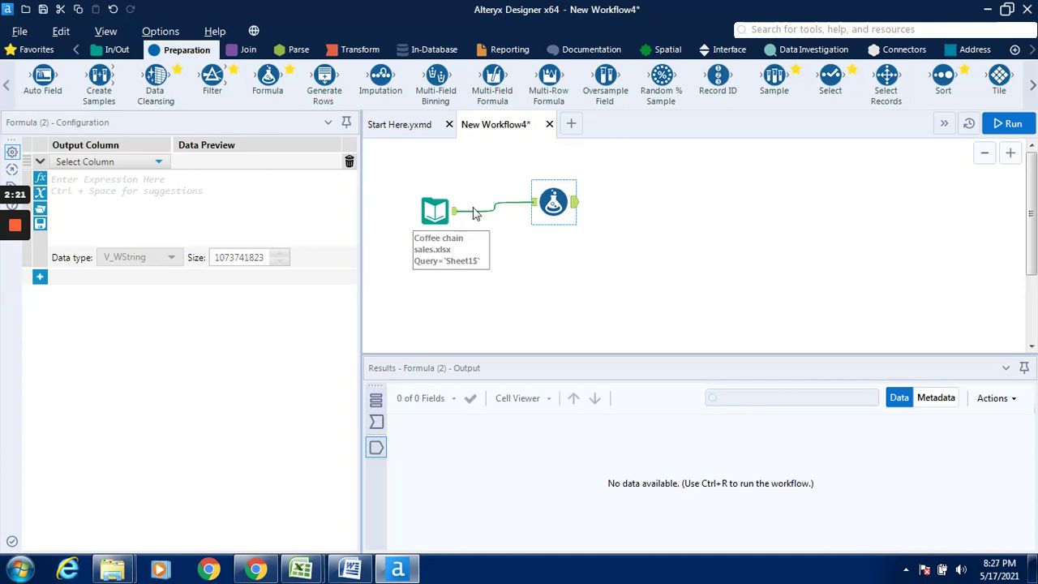
Add a new output column named "New Product Type" in the Formula tool
click(159, 163)
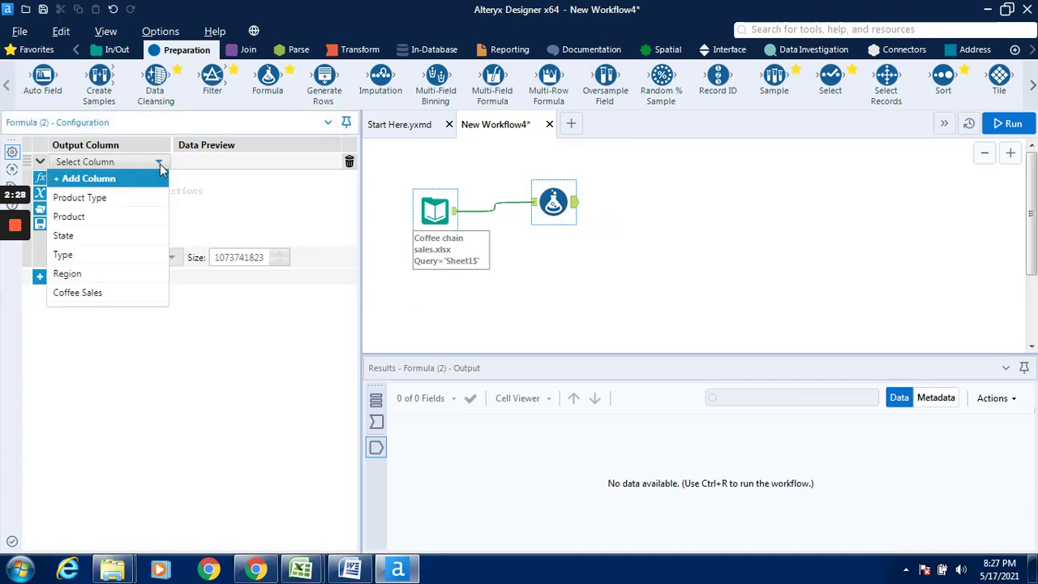
click(88, 182)
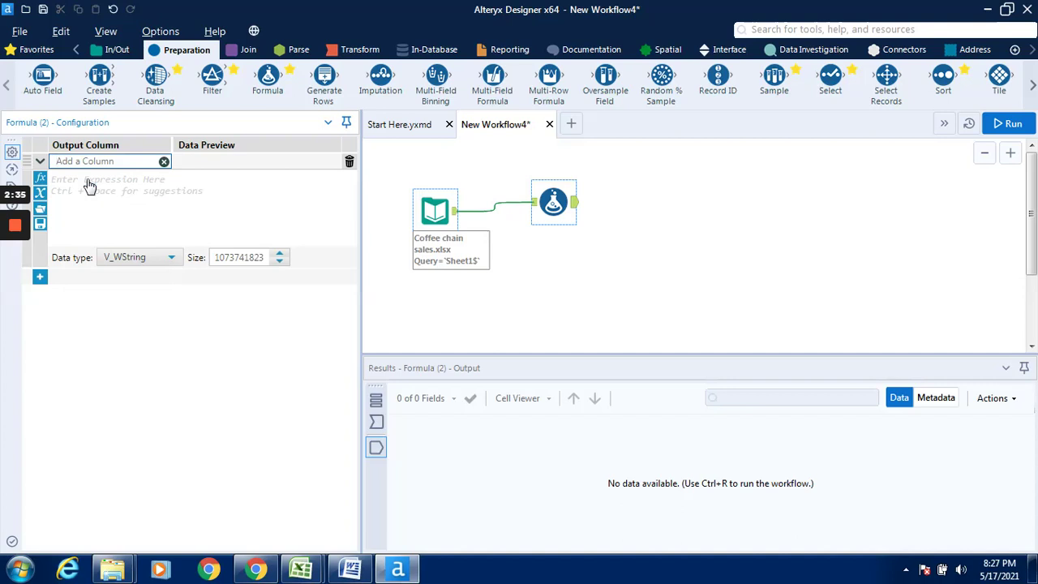
text(New Product Type)
Set the New Product Type expression to Uppercase([Product Type]) and run the workflow
click(135, 180)
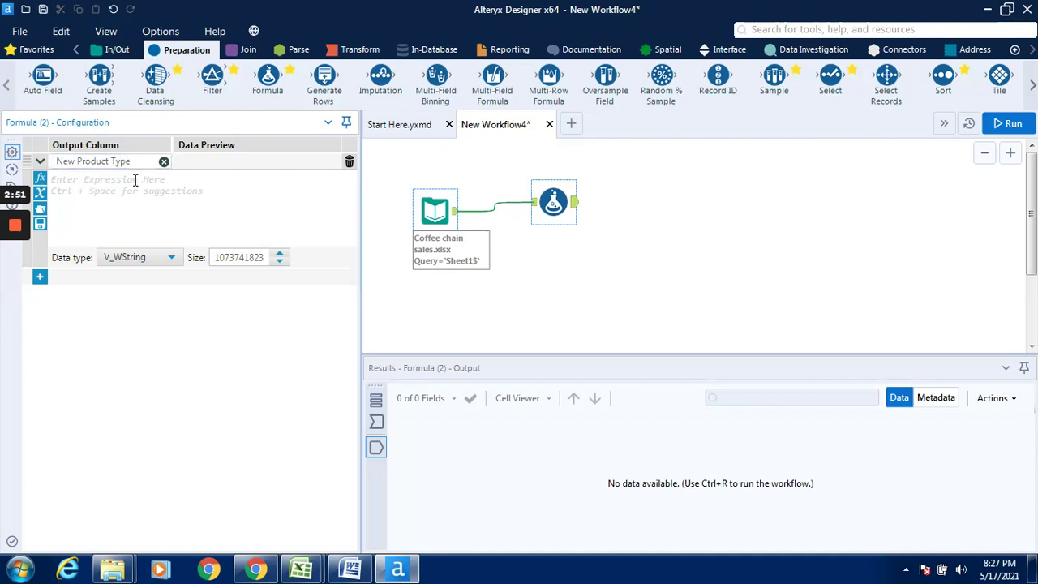
text(up)
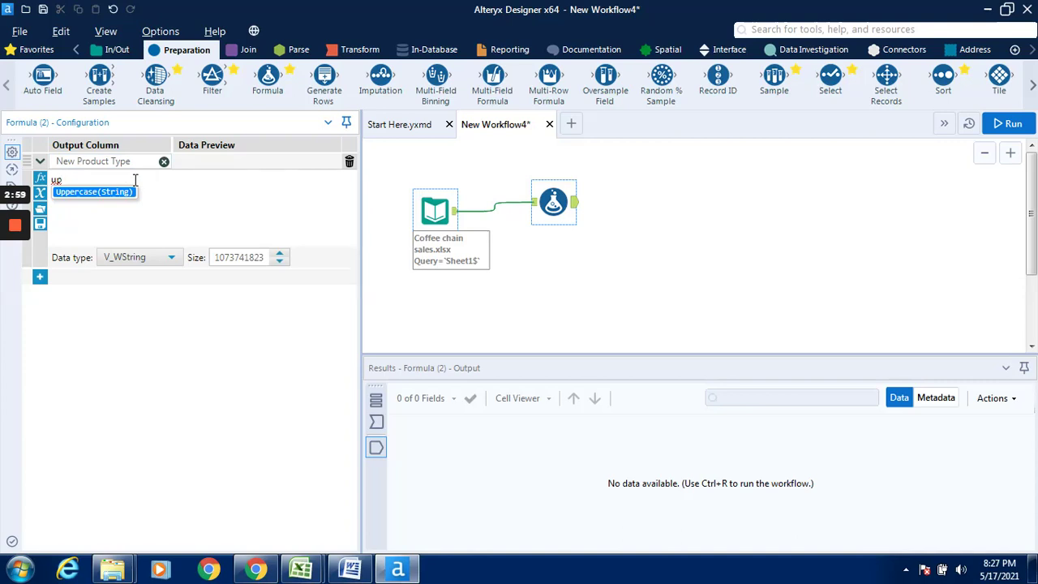
key(Return)
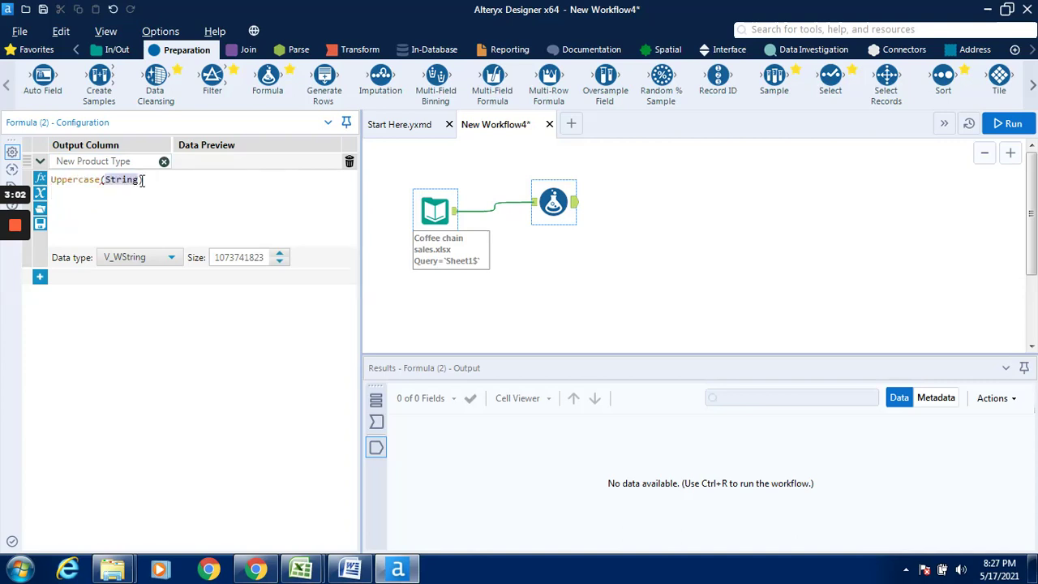
click(140, 180)
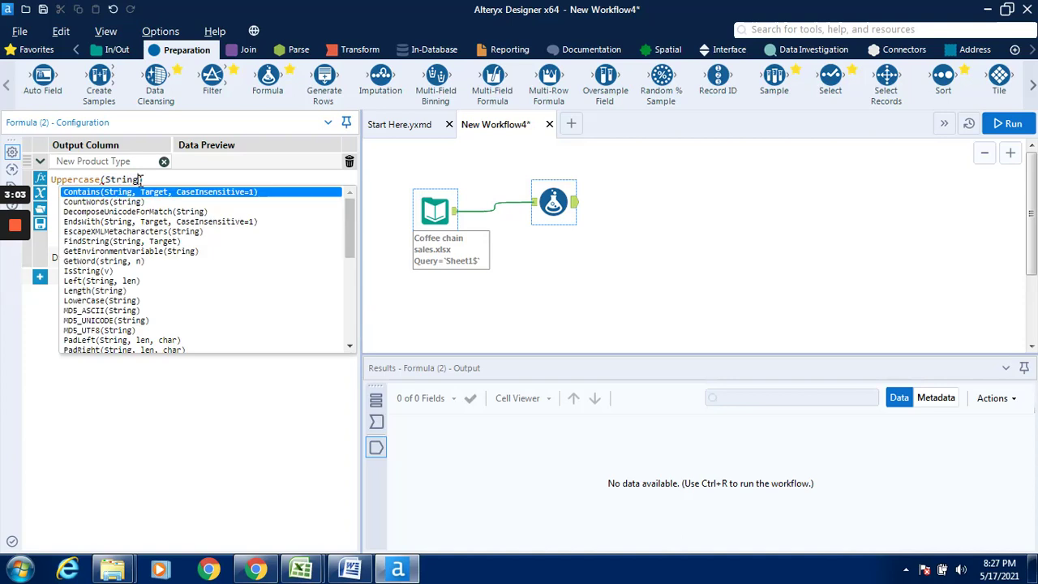
key(BackSpace)
key(BackSpace)
key(BackSpace)
key(BackSpace)
key(BackSpace)
key(BackSpace)
key(BackSpace)
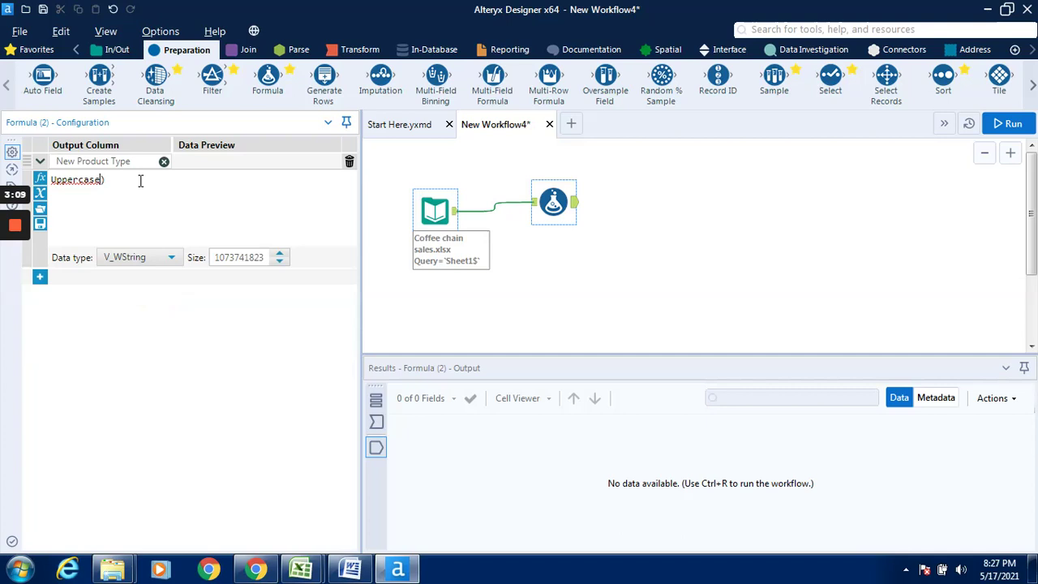
text(()
text(pro)
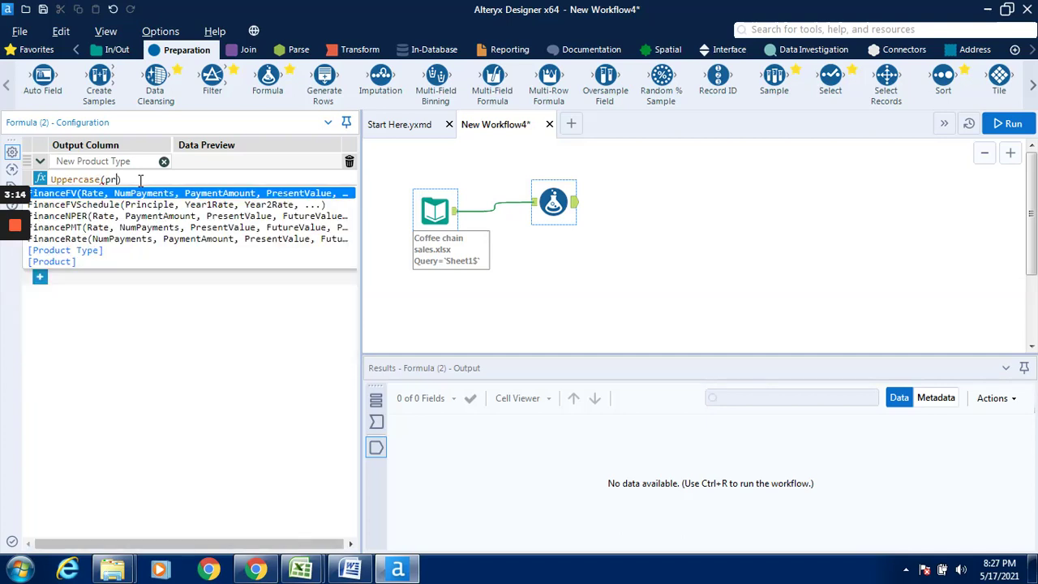
text(d)
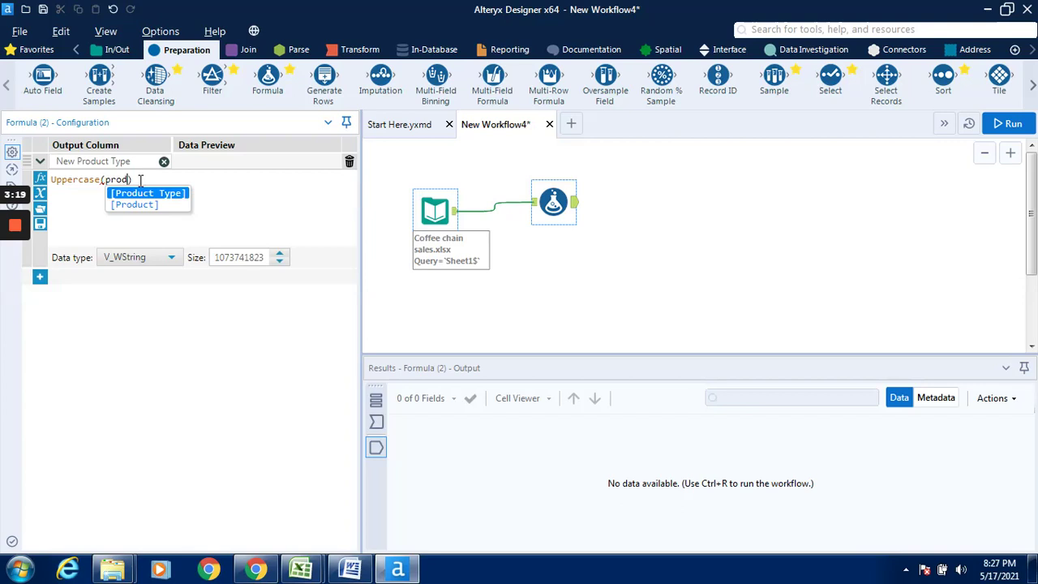
key(Return)
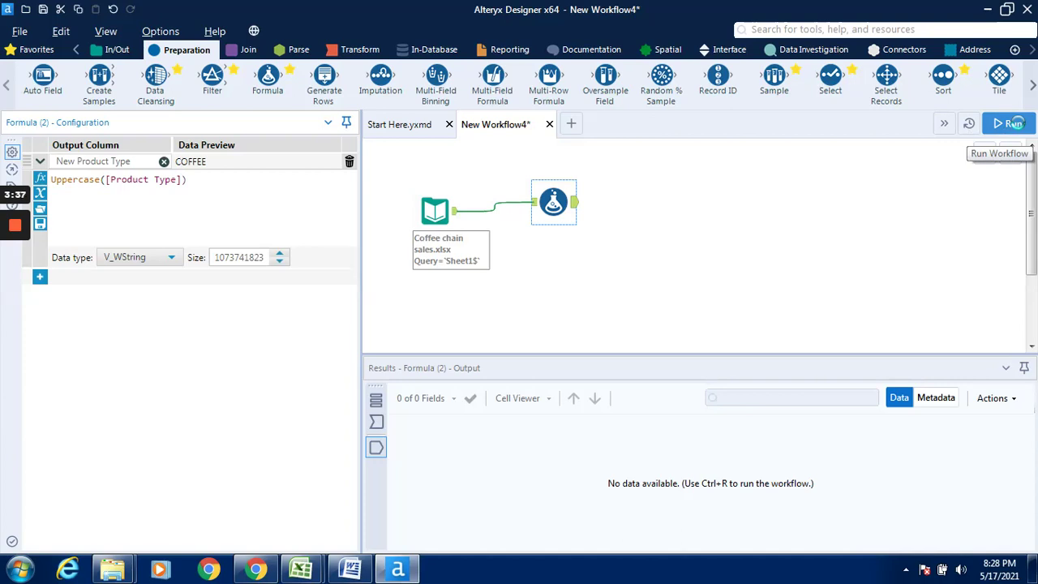
click(1013, 123)
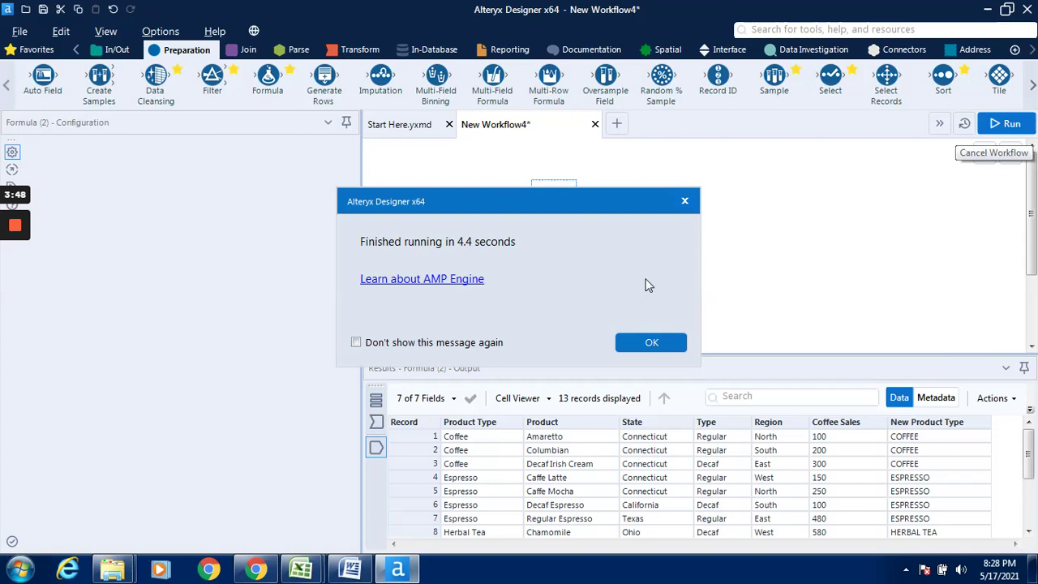
click(656, 344)
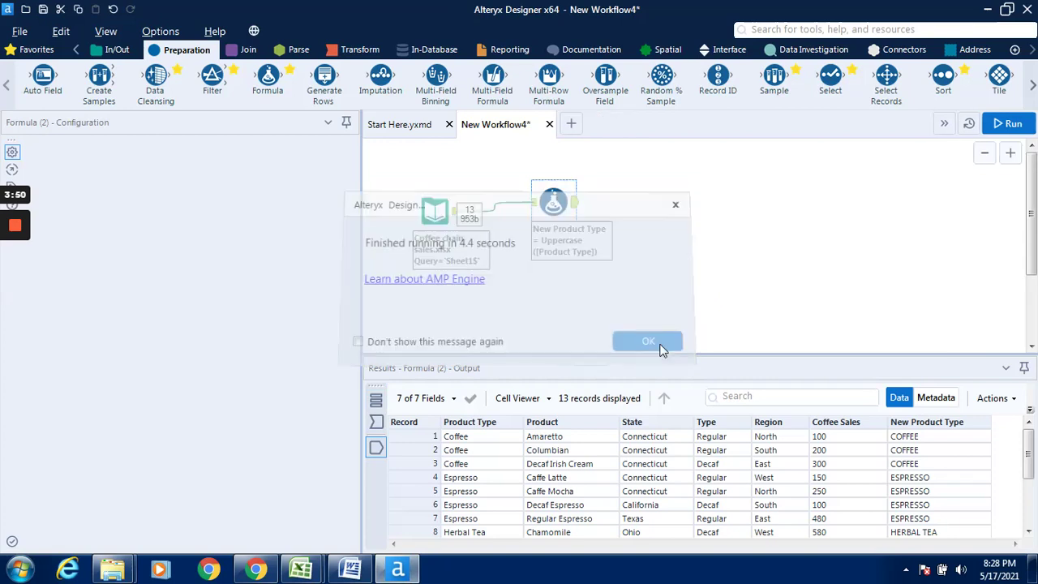